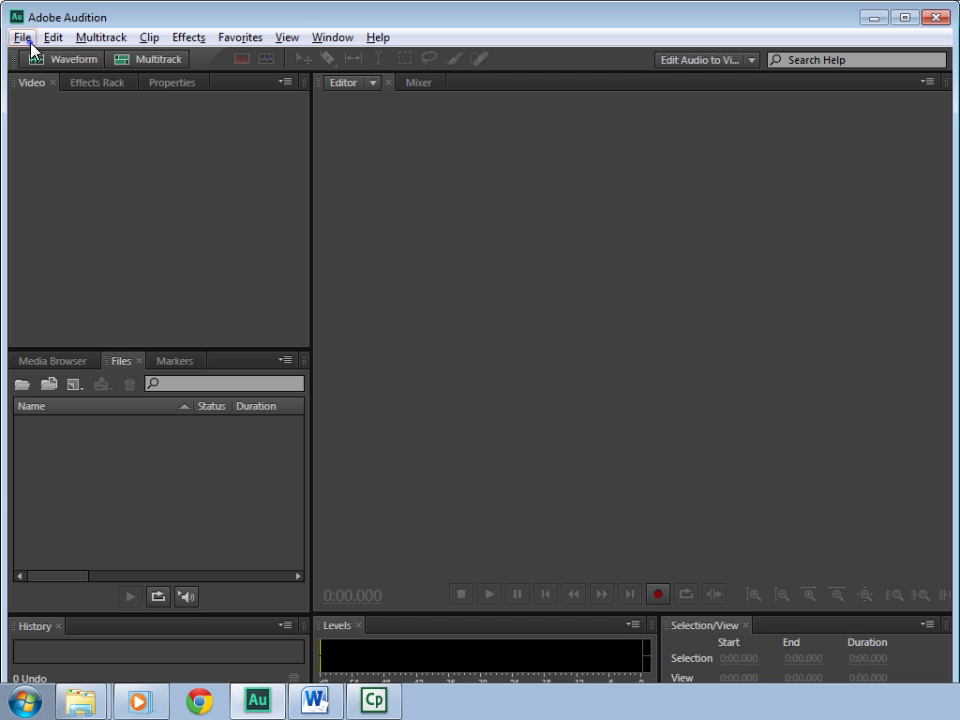
- Create a multitrack session named "çevre ses sistemi test" with a 48000 Hz sample rate and a 5.1 master
left_click(24, 38)
mouse_move(75, 63)
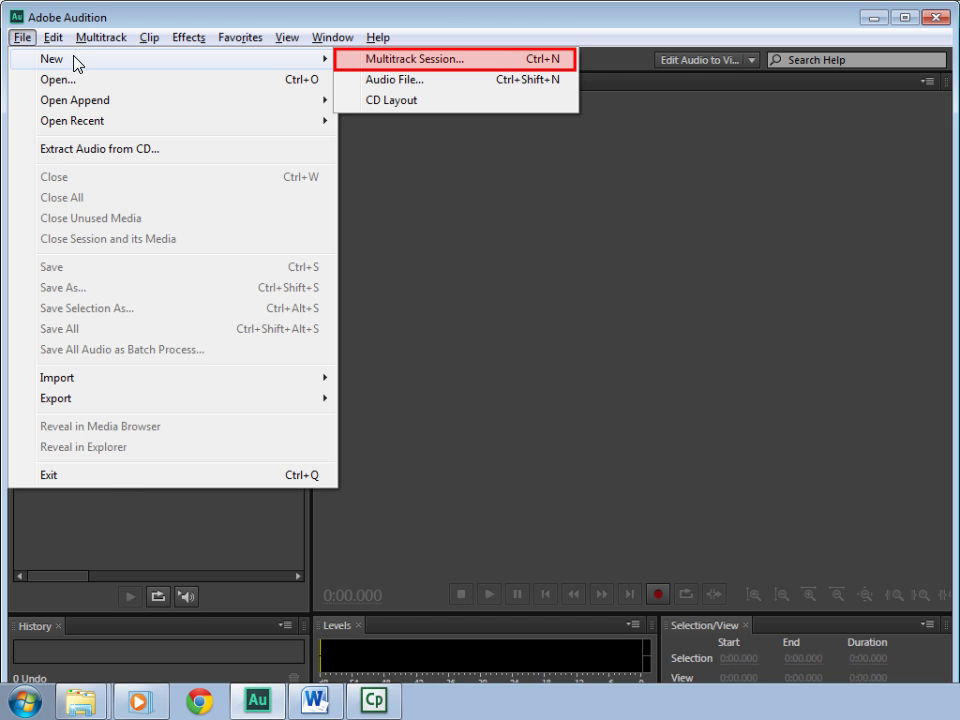
left_click(397, 66)
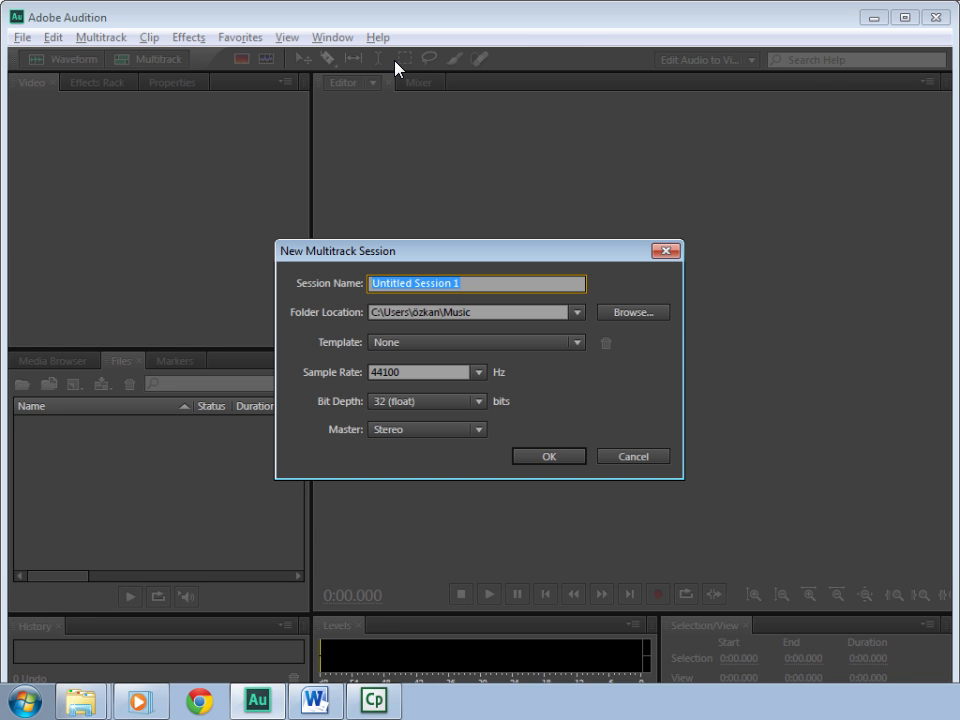
type("çevre s")
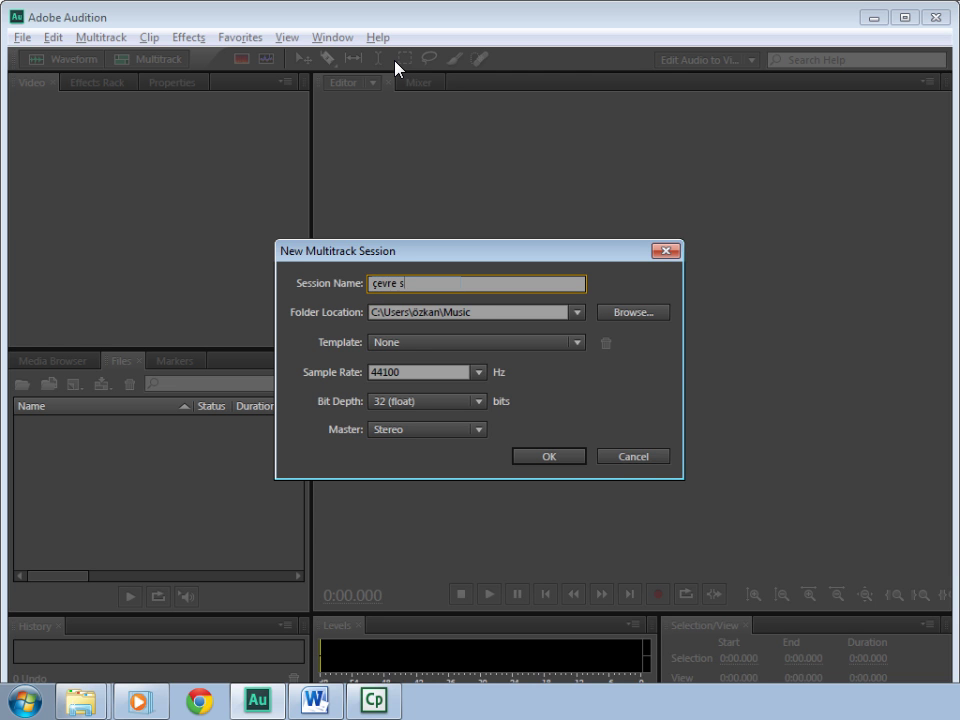
type("es sistemi test")
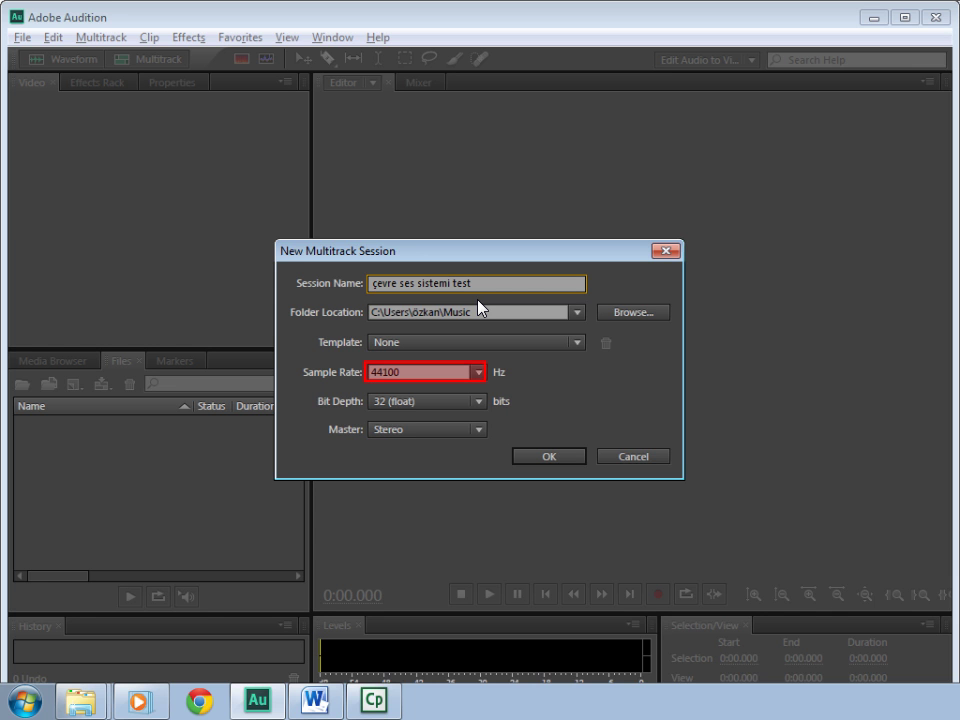
left_click(480, 372)
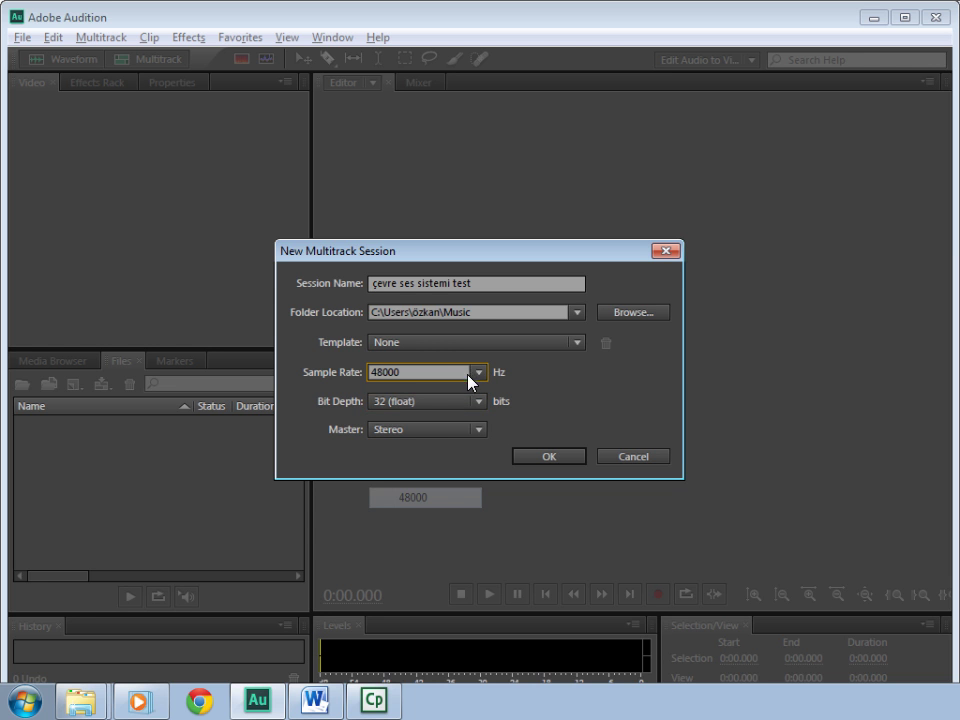
left_click(462, 432)
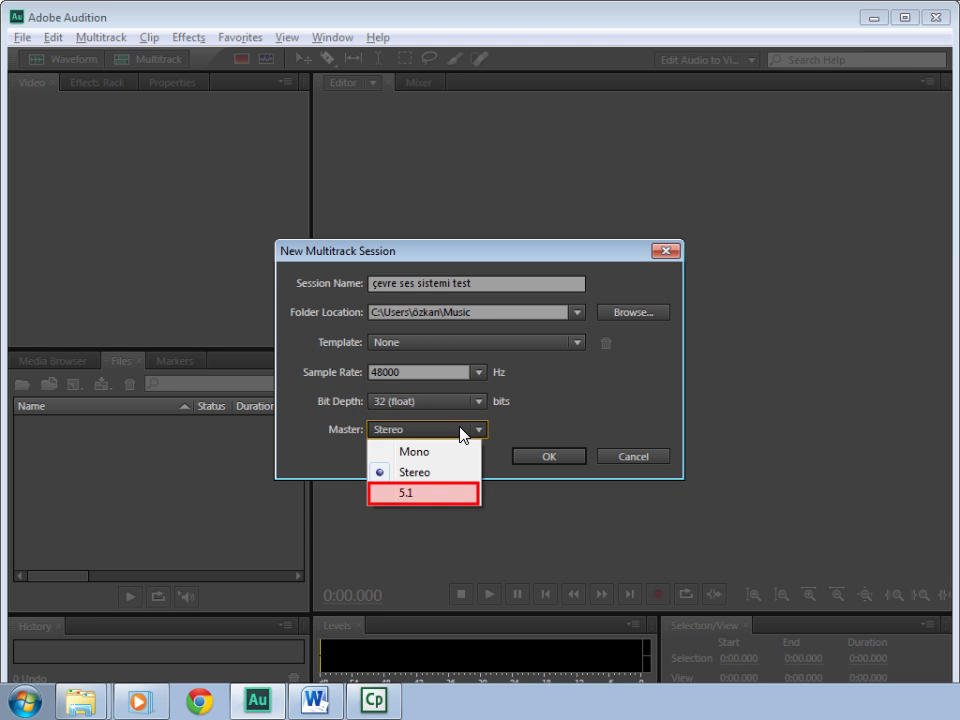
left_click(418, 493)
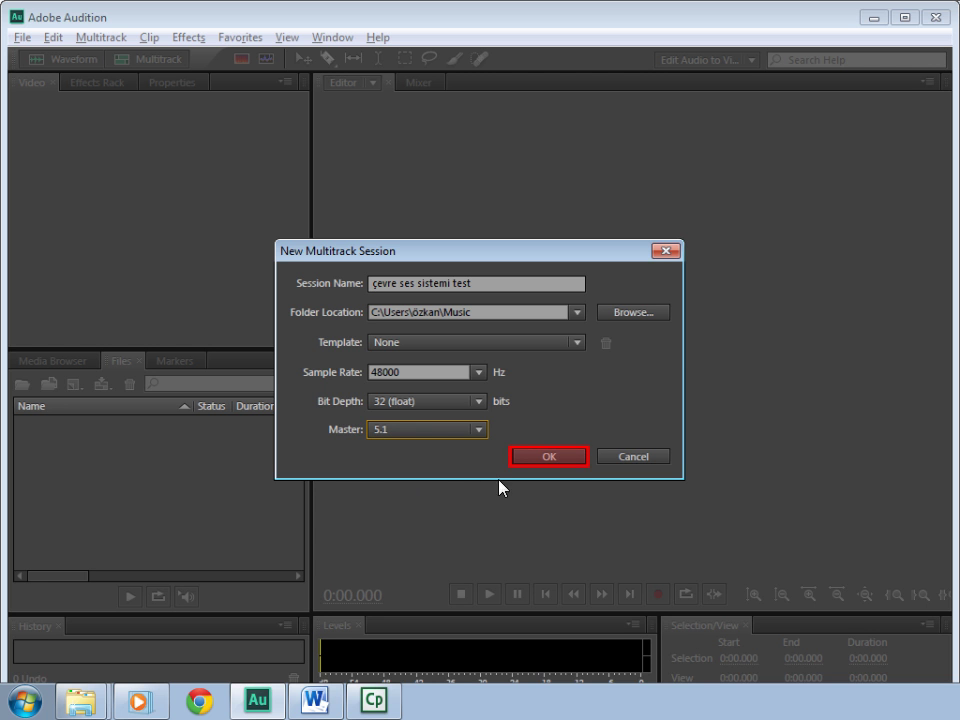
left_click(555, 457)
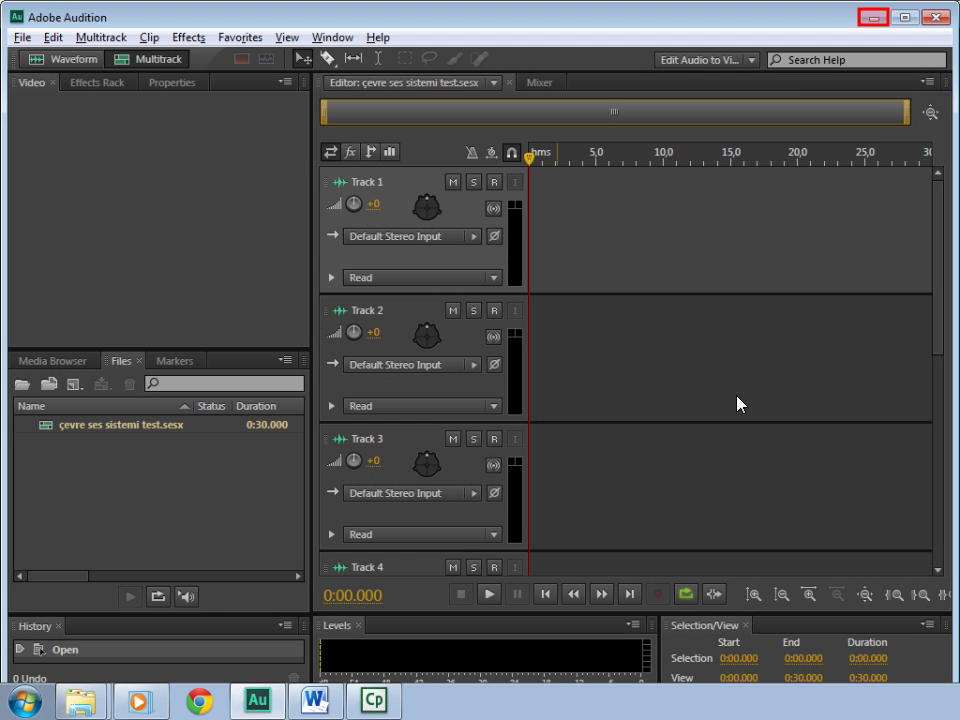
- Import Bass.wav, Gtr2 Dry.L.wav and LEAD VOCAL.wav from the ch9 folder and place them on Tracks 1 to 3, starting at time zero
left_click(875, 17)
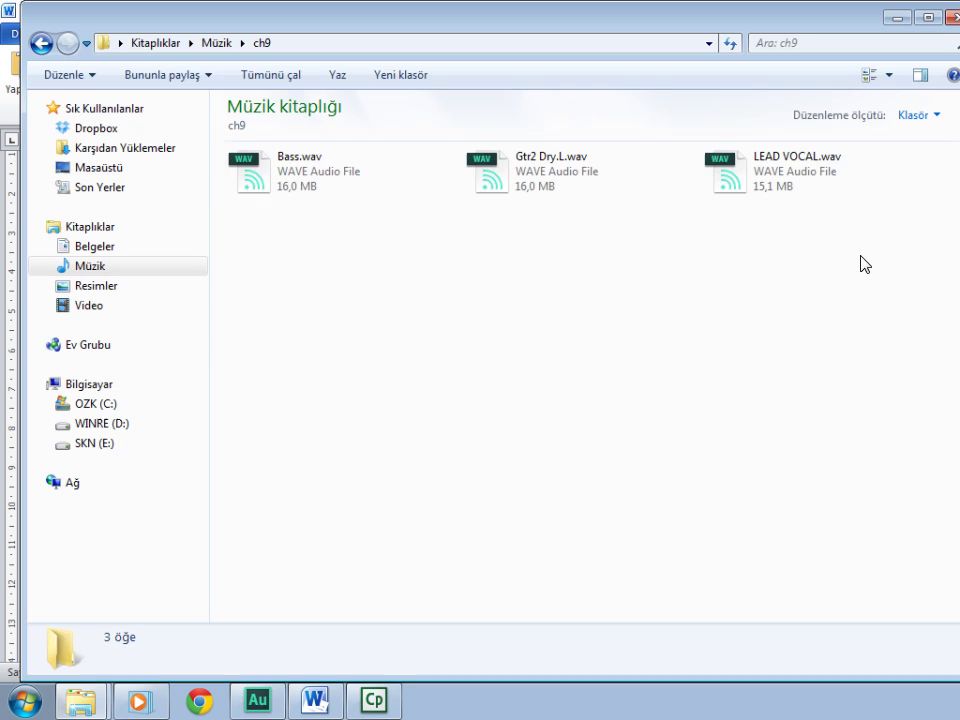
left_click_drag(861, 255, 272, 160)
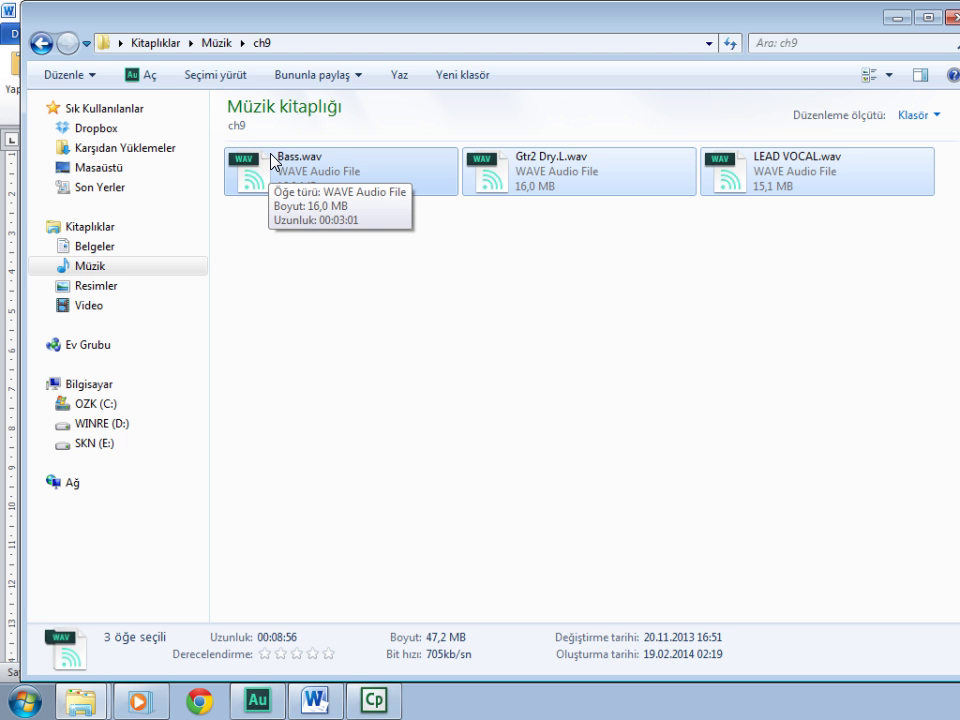
left_click_drag(262, 185, 215, 228)
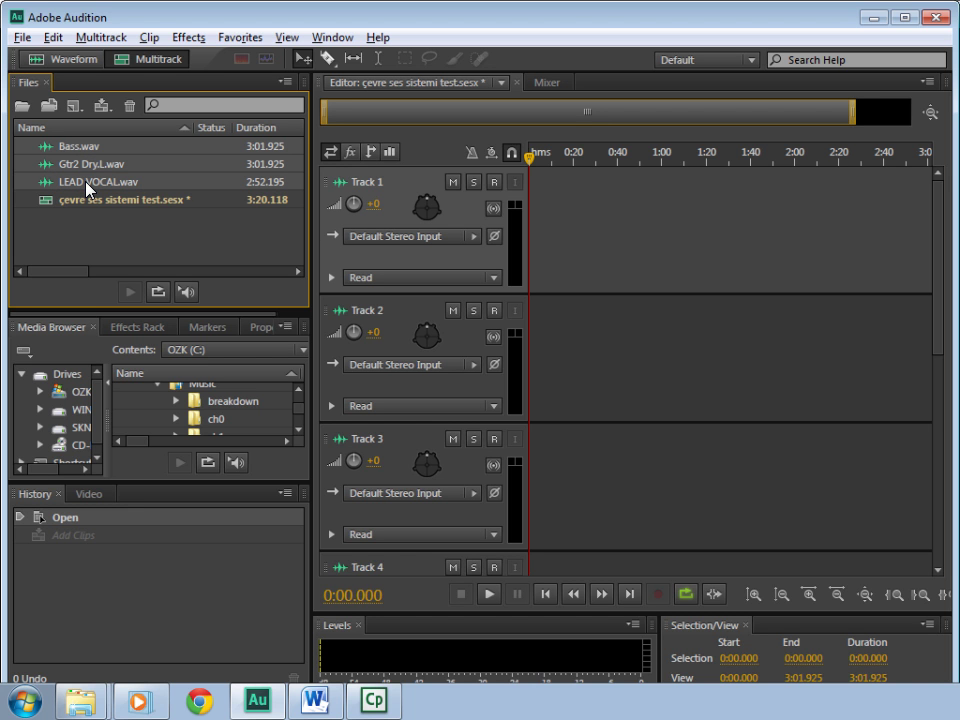
left_click_drag(88, 150, 543, 262)
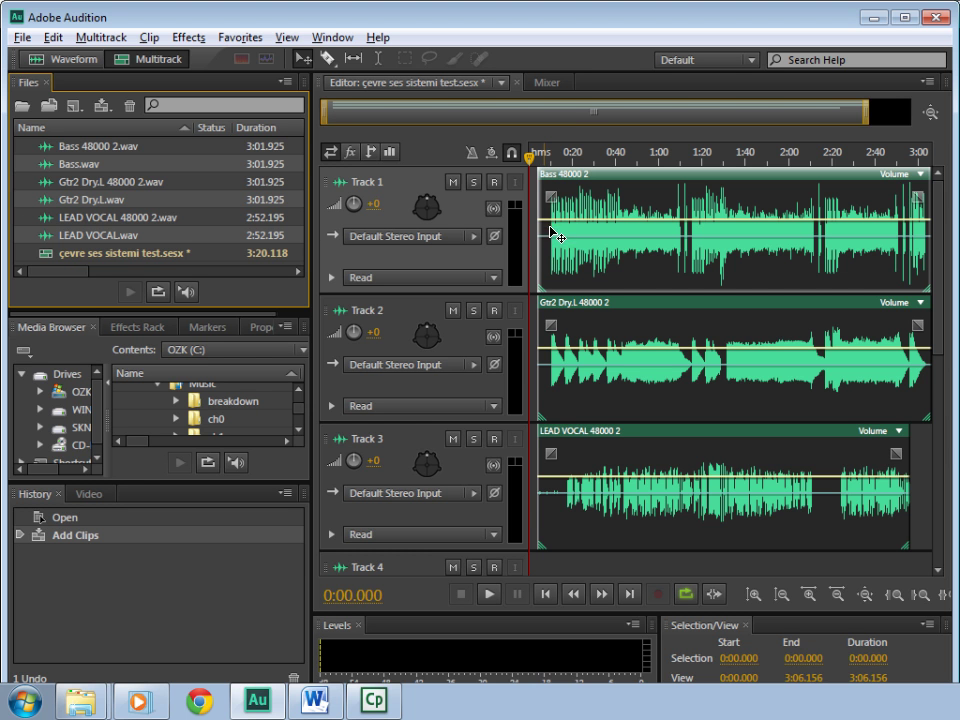
left_click_drag(556, 180, 545, 181)
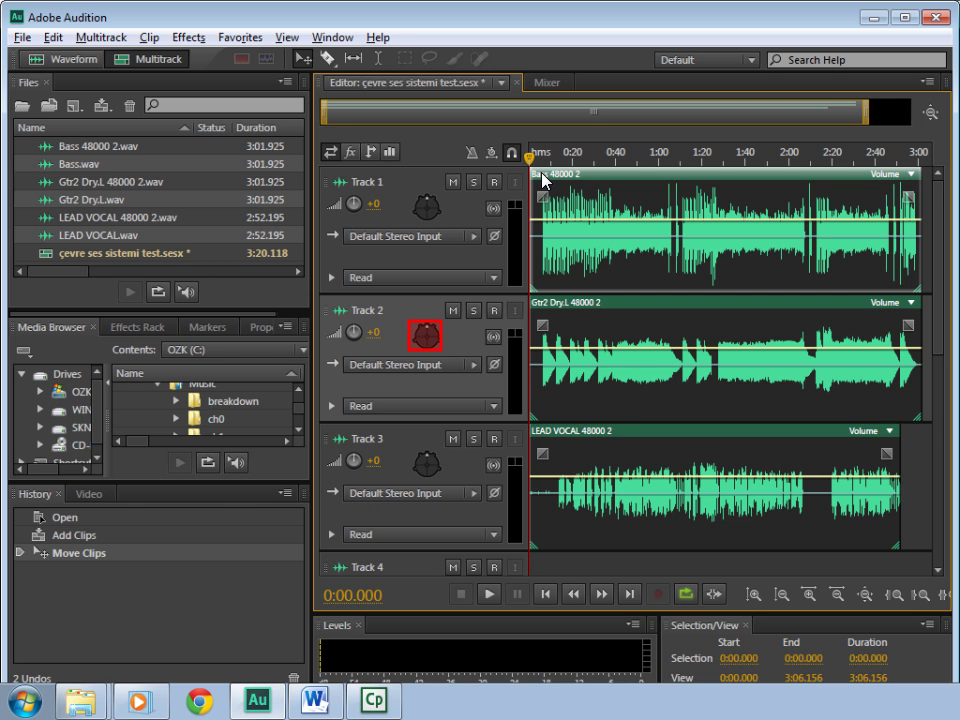
- Open the surround panner of Track 2 and set its angle to 86° and stereo spread to 36°
double_click(427, 337)
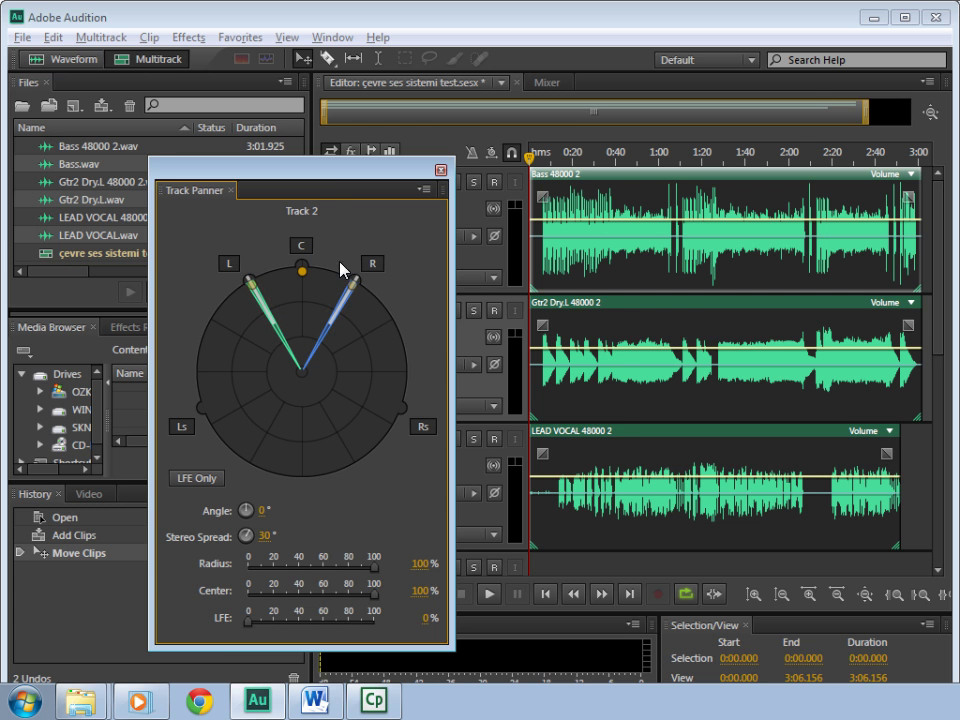
left_click_drag(329, 170, 216, 150)
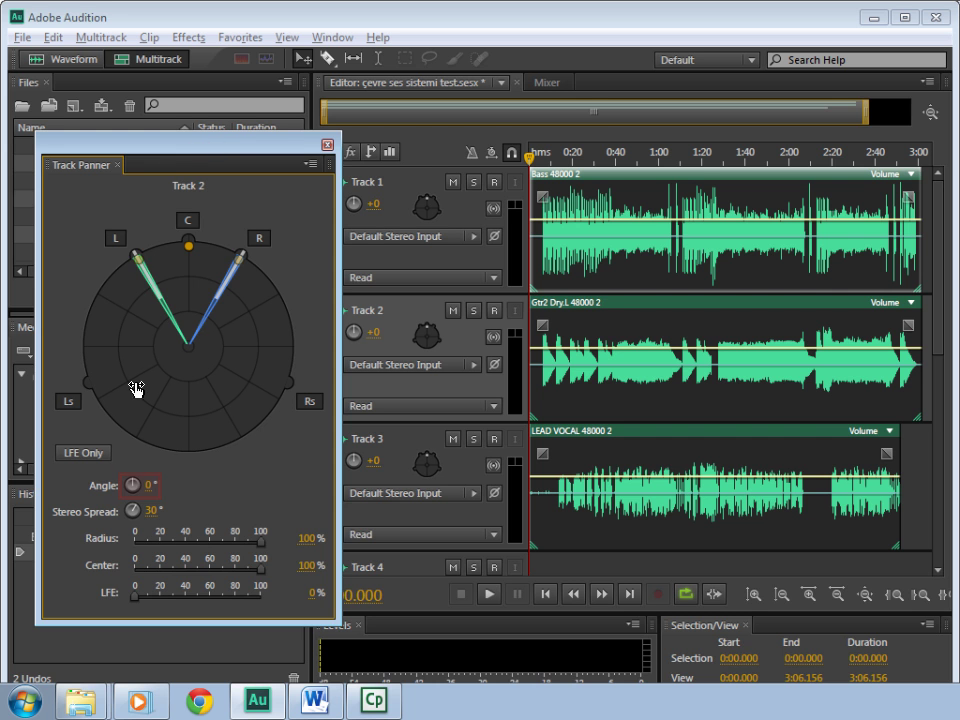
left_click_drag(135, 486, 145, 484)
left_click_drag(150, 483, 153, 483)
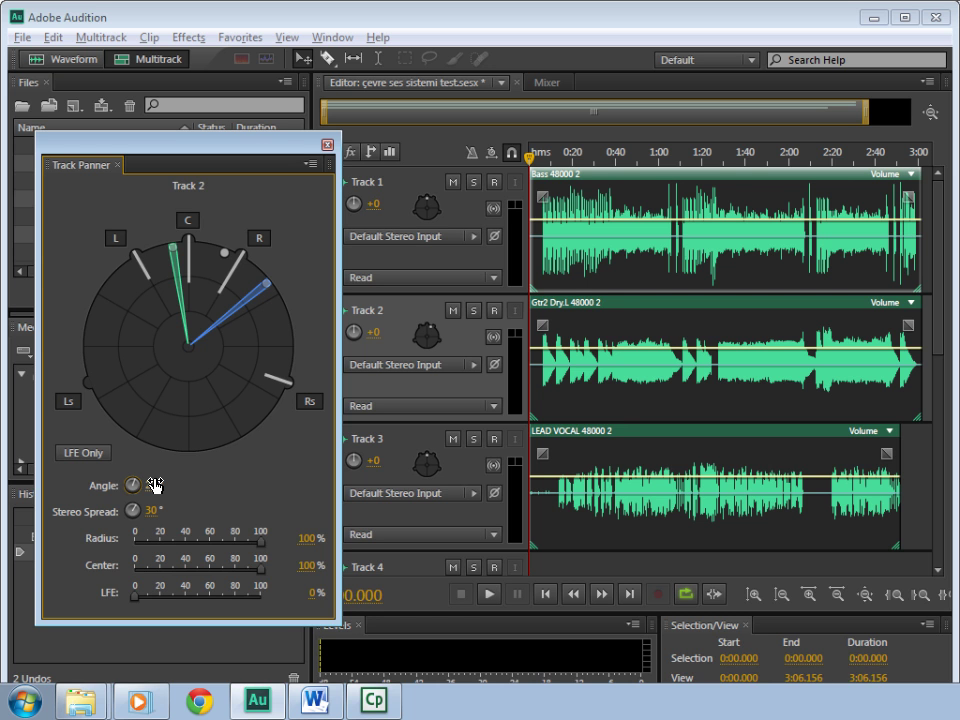
left_click_drag(133, 486, 191, 500)
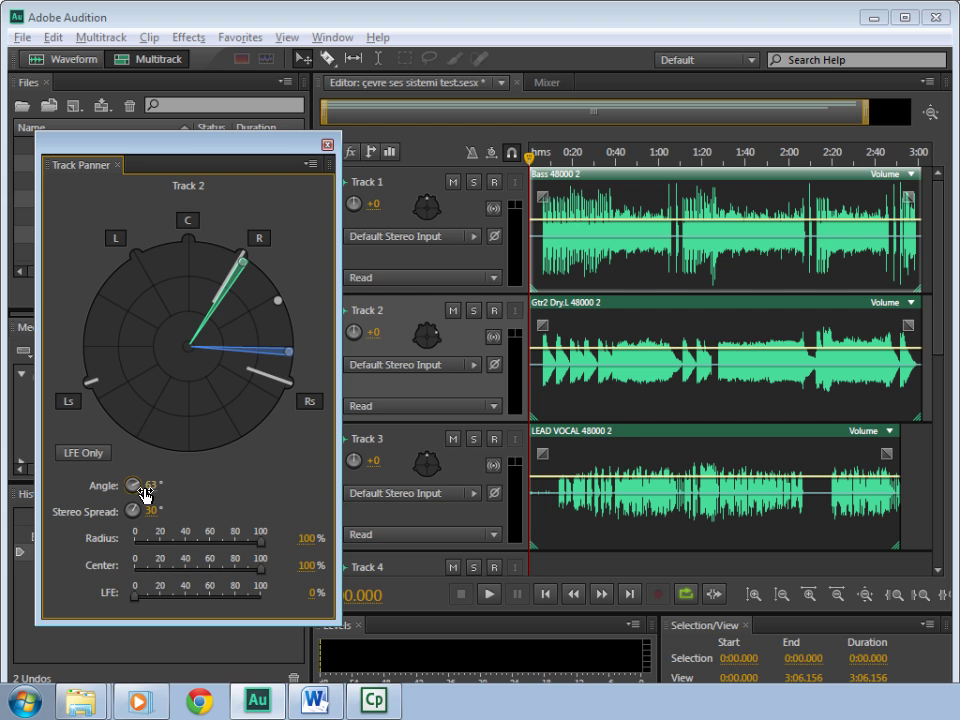
left_click_drag(137, 487, 165, 488)
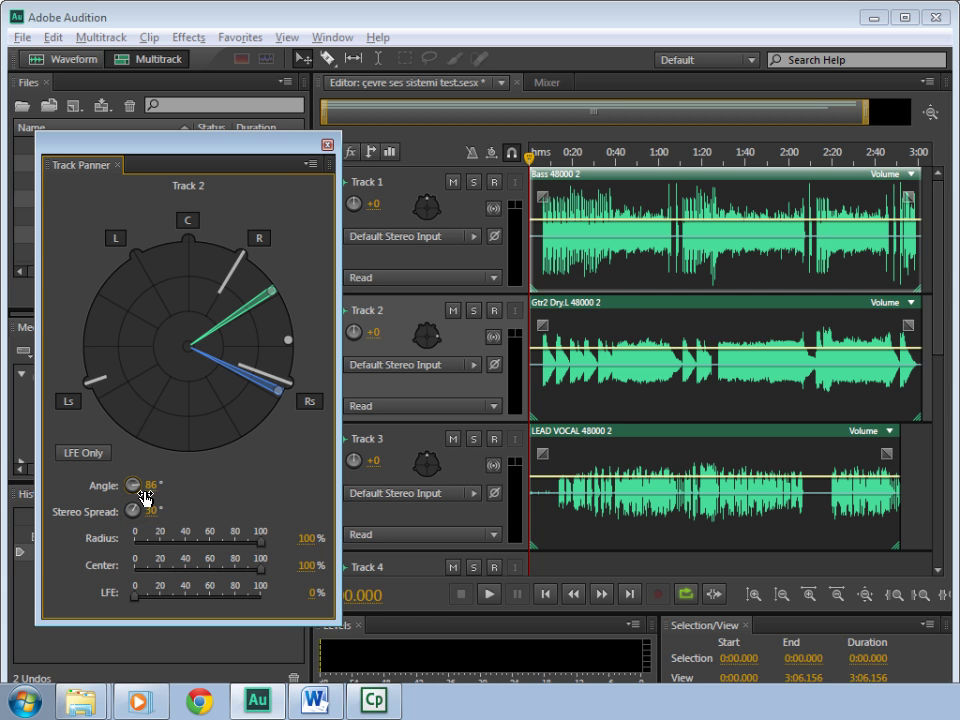
mouse_move(137, 510)
left_mouse_down()
mouse_move(166, 509)
mouse_move(140, 513)
left_mouse_up()
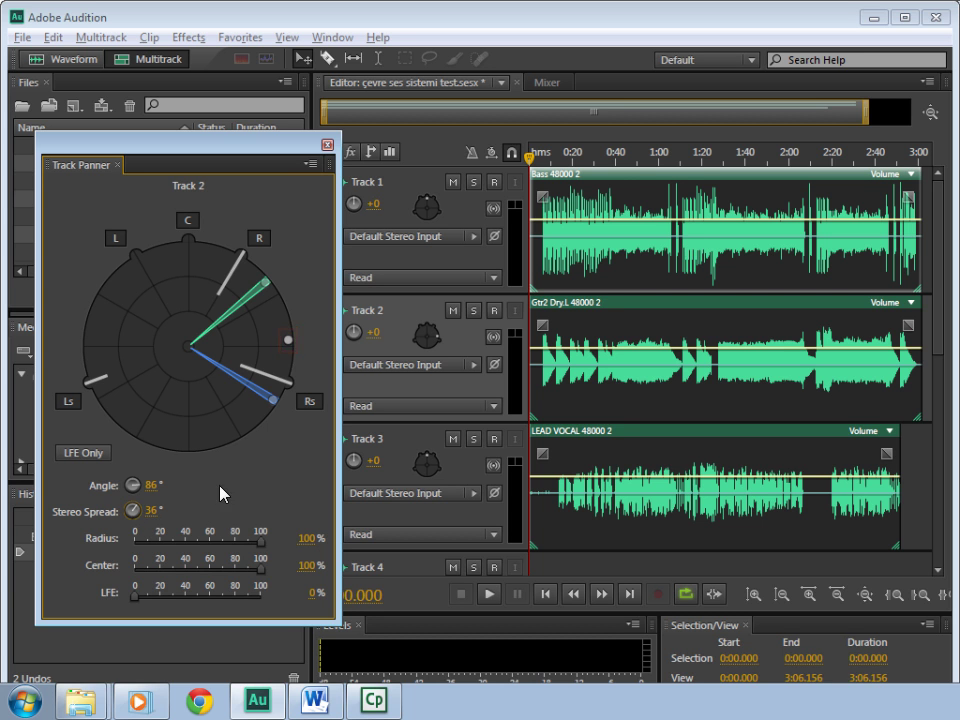
- Move Track 2's pan point to the front centre, auditioning playback from about 0:06, and settle on a 0° angle and 70% radius
left_click_drag(289, 347, 194, 258)
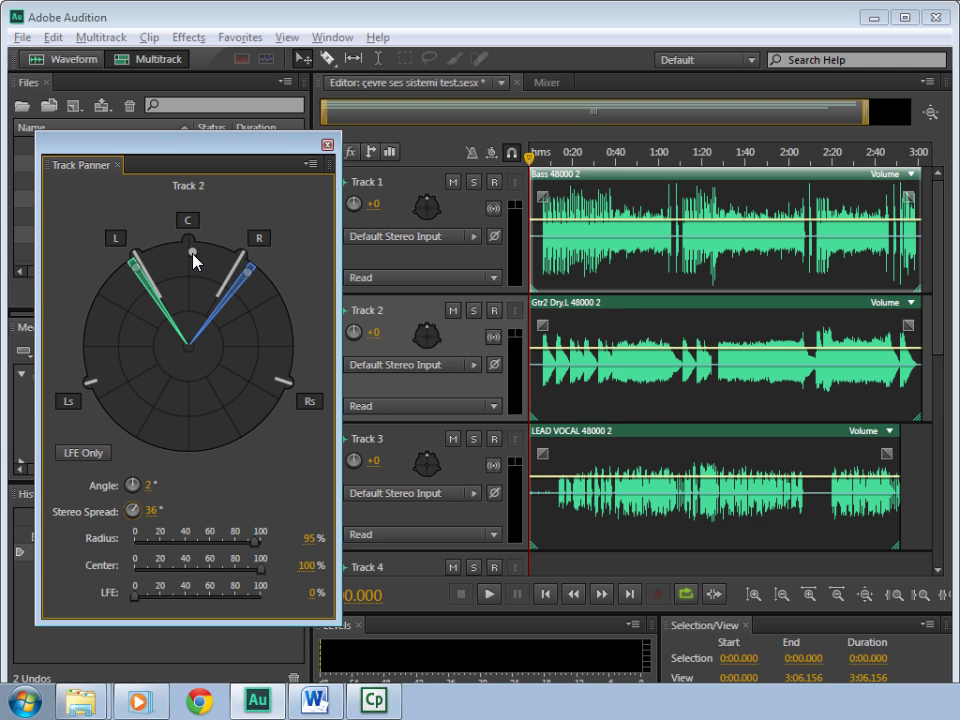
left_click_drag(193, 260, 194, 296)
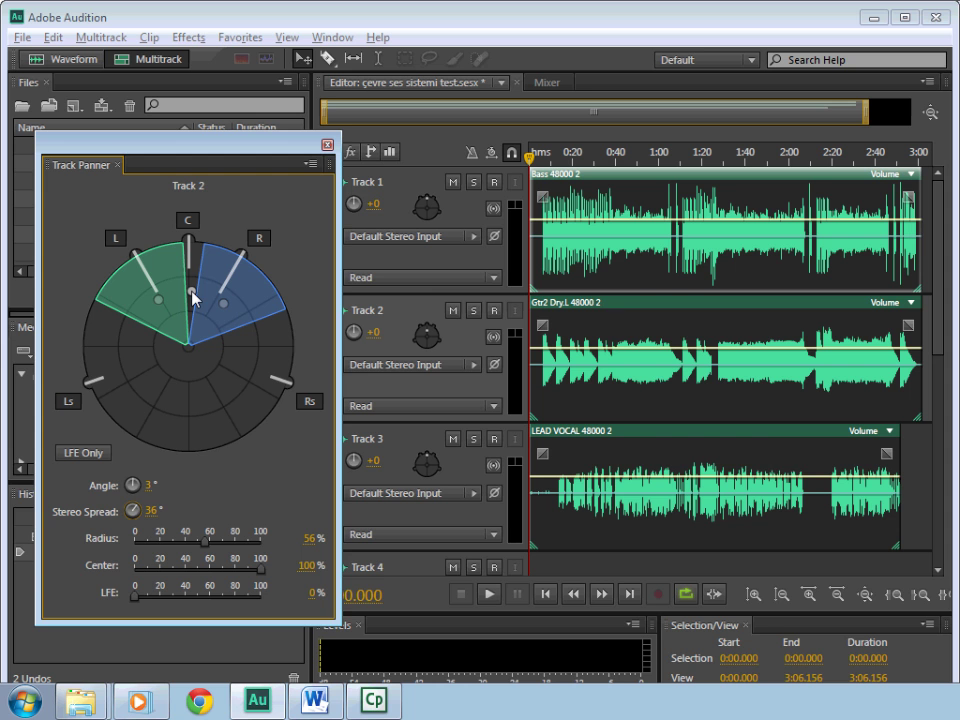
left_click_drag(532, 155, 542, 165)
key("space")
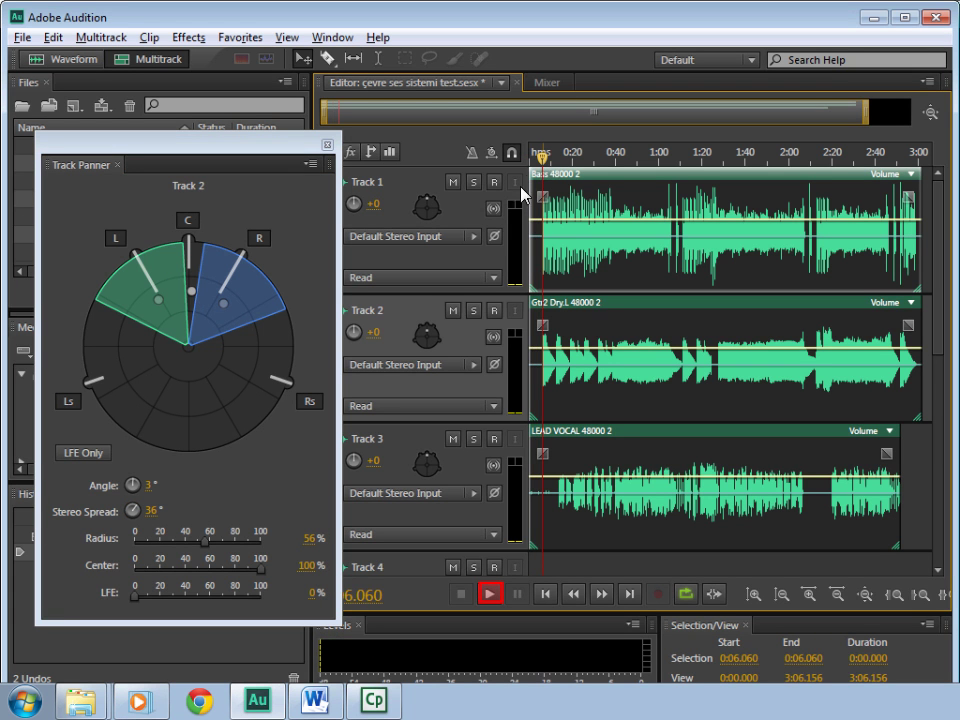
left_click(489, 594)
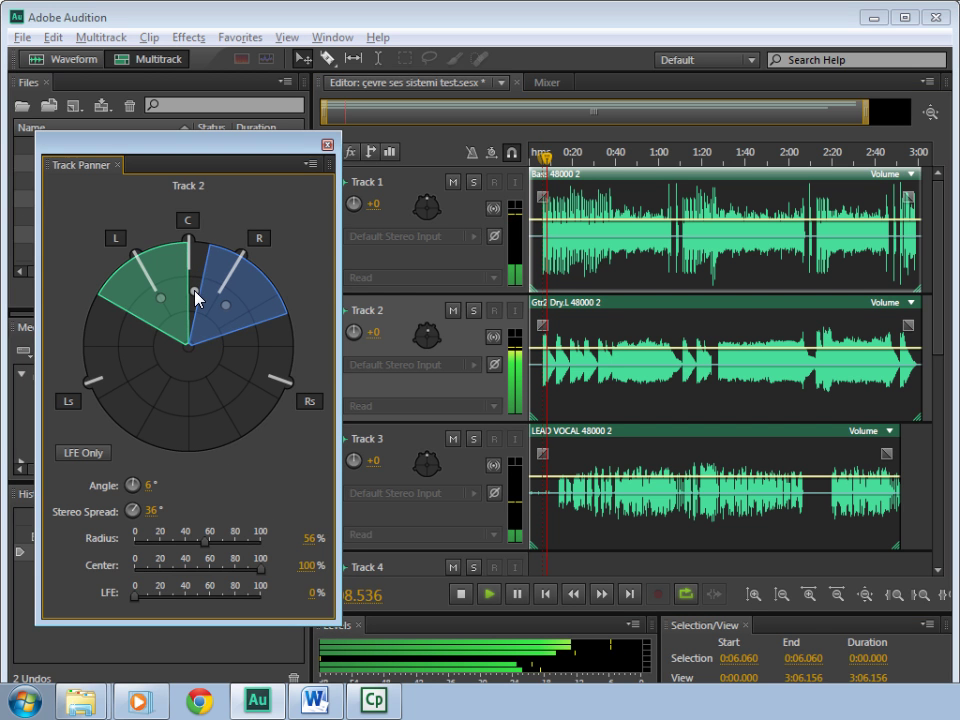
left_click_drag(192, 296, 189, 253)
key("space")
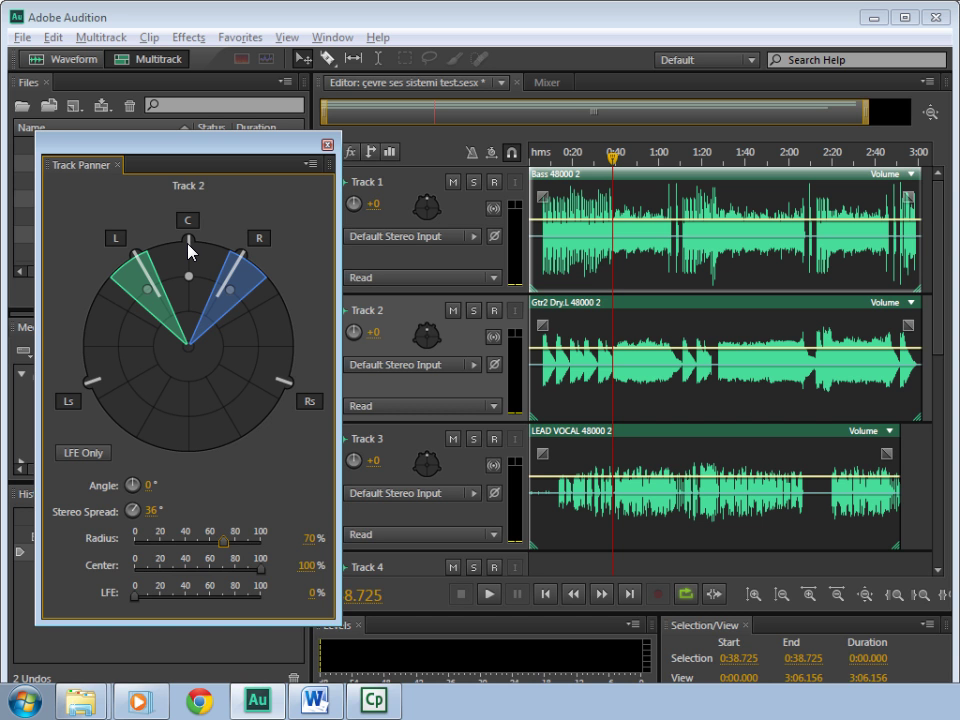
- Try lowering Track 2's Center level and raising its LFE level, returning them to 100% and 0%
left_click_drag(262, 578, 143, 572)
left_click_drag(145, 576, 272, 574)
left_click_drag(133, 603, 262, 608)
left_click_drag(259, 603, 121, 603)
- Try LFE Only mode on Track 2 and switch the Ls and Rs speakers off and back on
left_click(98, 451)
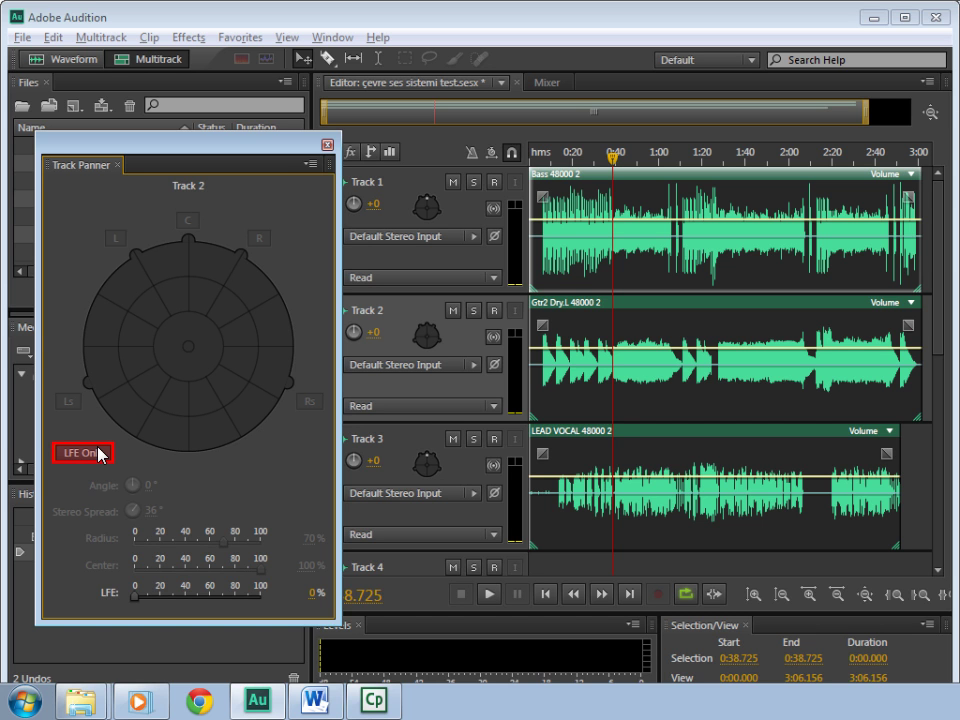
left_click(98, 452)
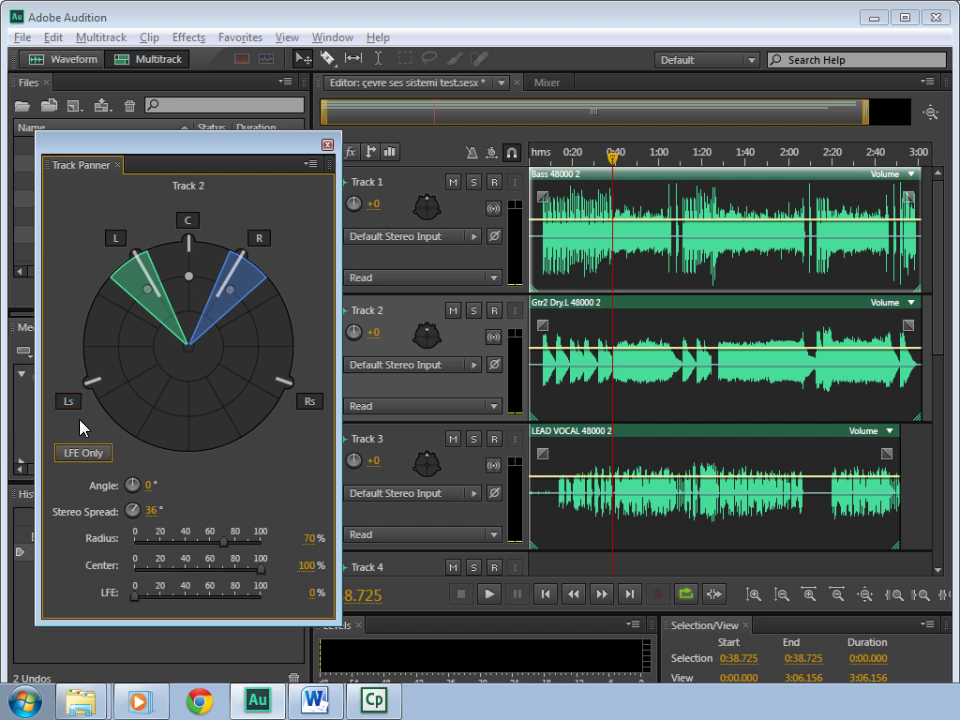
left_click(79, 401)
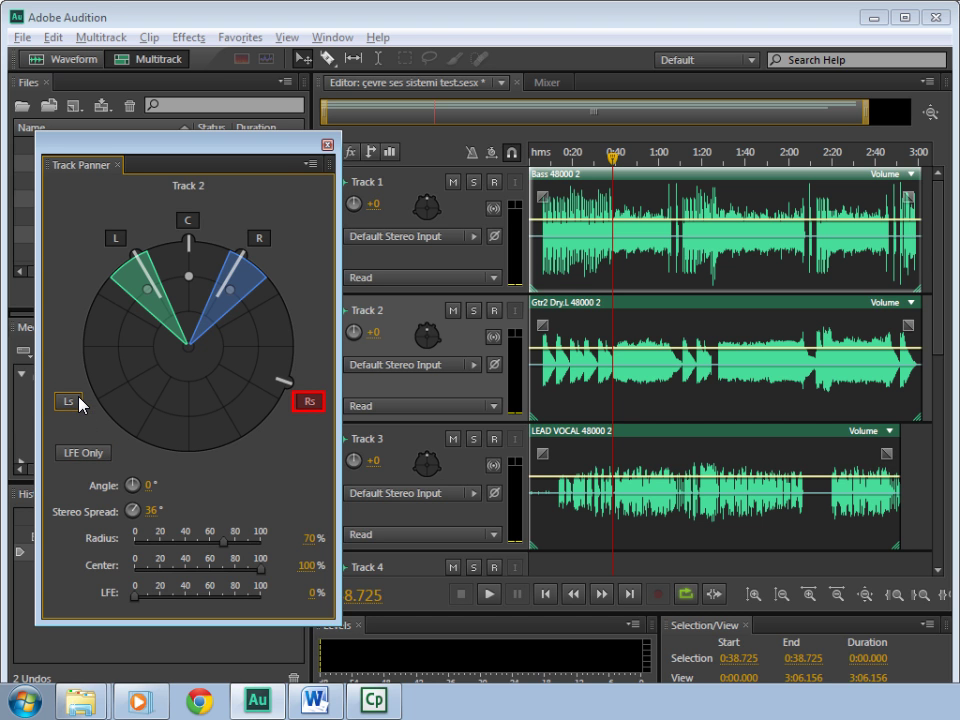
left_click(310, 403)
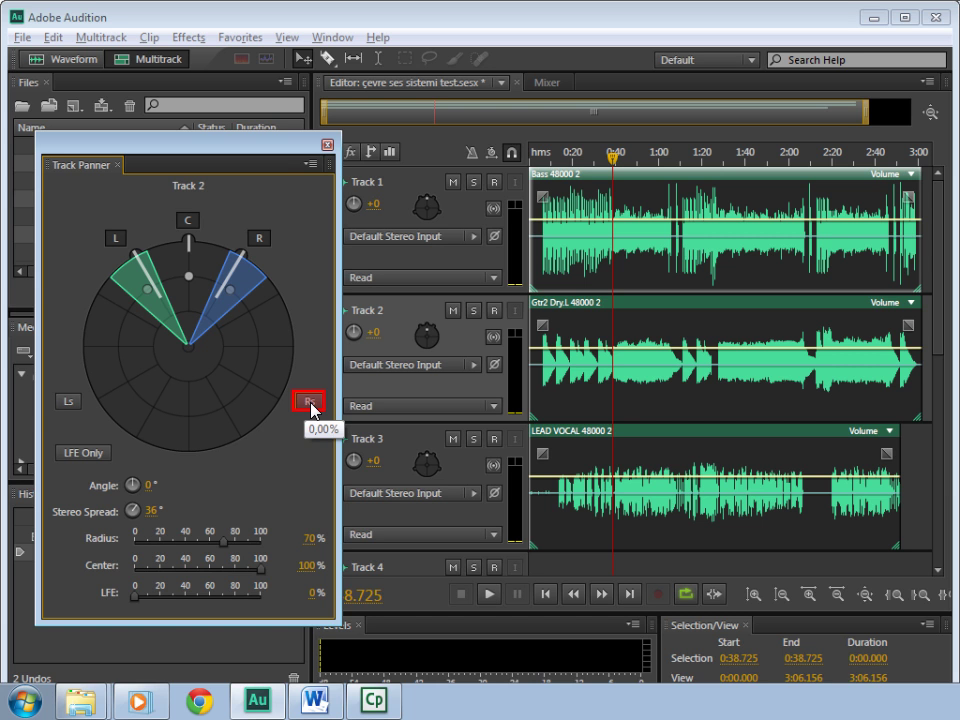
left_click(311, 404)
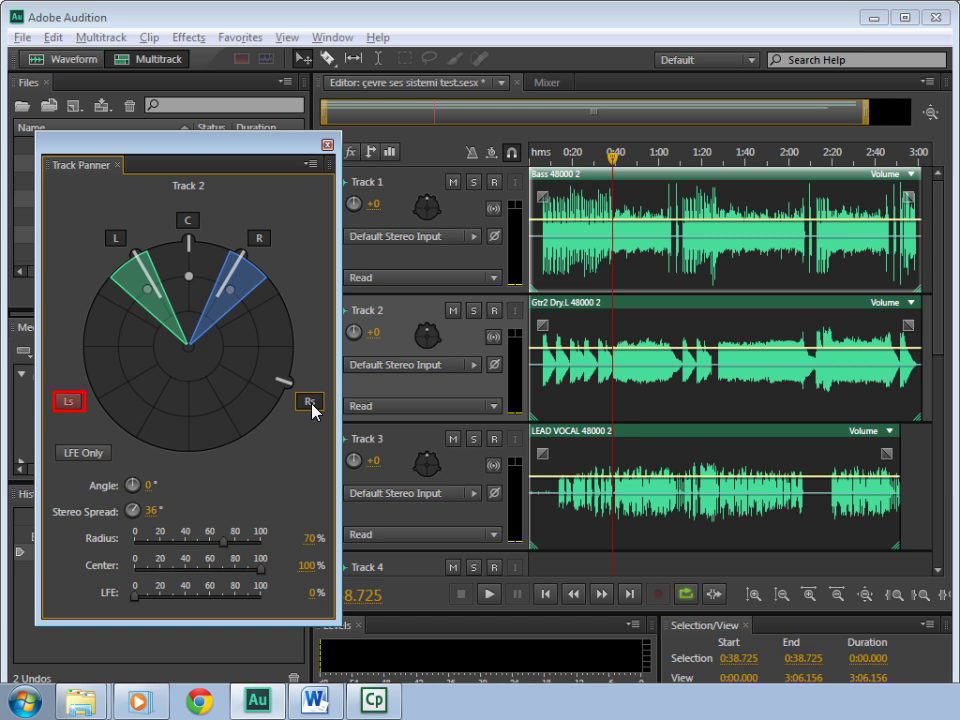
left_click(79, 401)
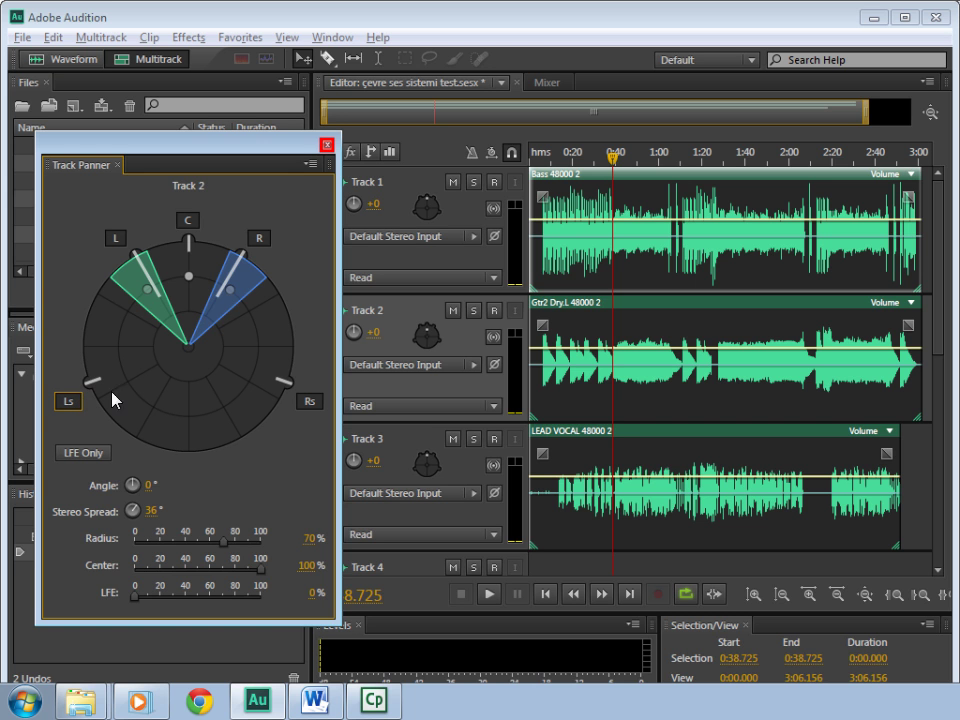
- Close Track 2's panner, shift the pan in the track header to a -7° angle and 37% radius, and reopen the panner
left_click(327, 145)
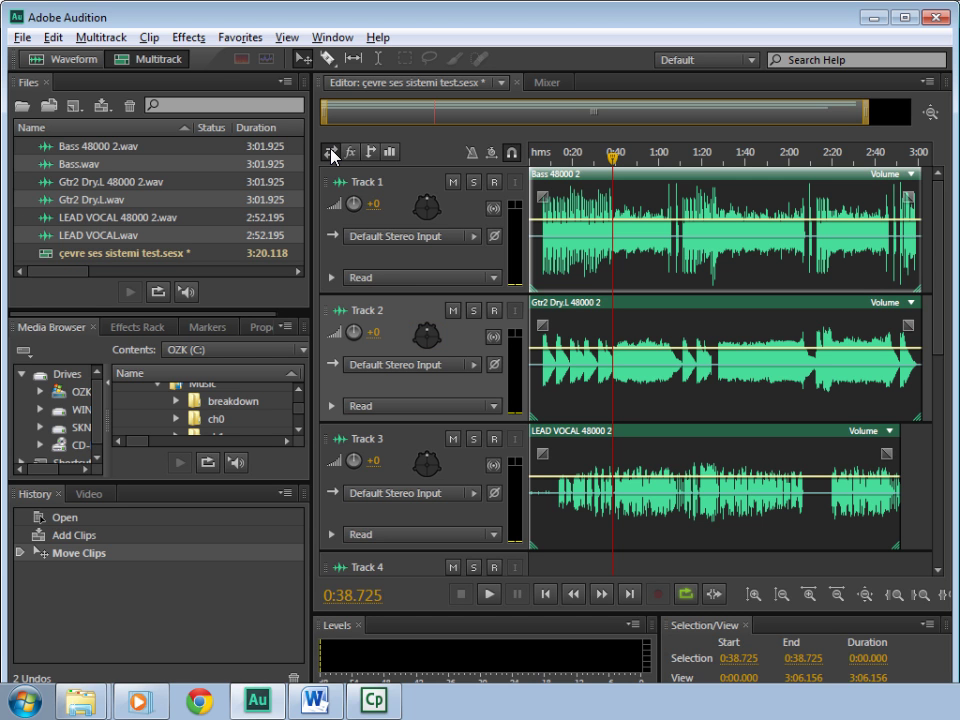
double_click(427, 336)
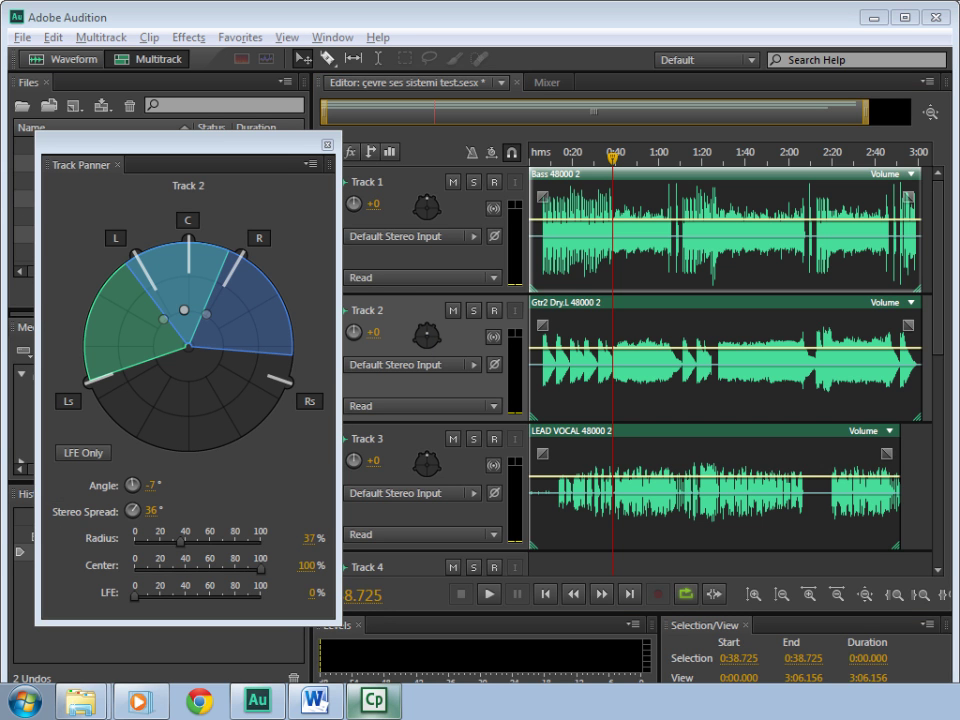